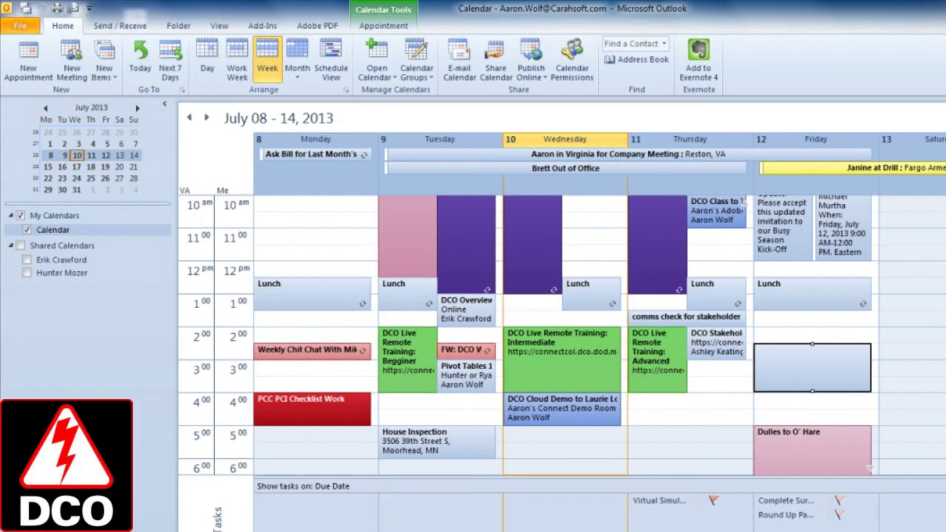
Show the Adobe Connect preferences: server connectcol.dco.dod.mil, default room Virtual Collaboration Boot Camp
{"action": "left_click", "coordinate": [262, 26]}
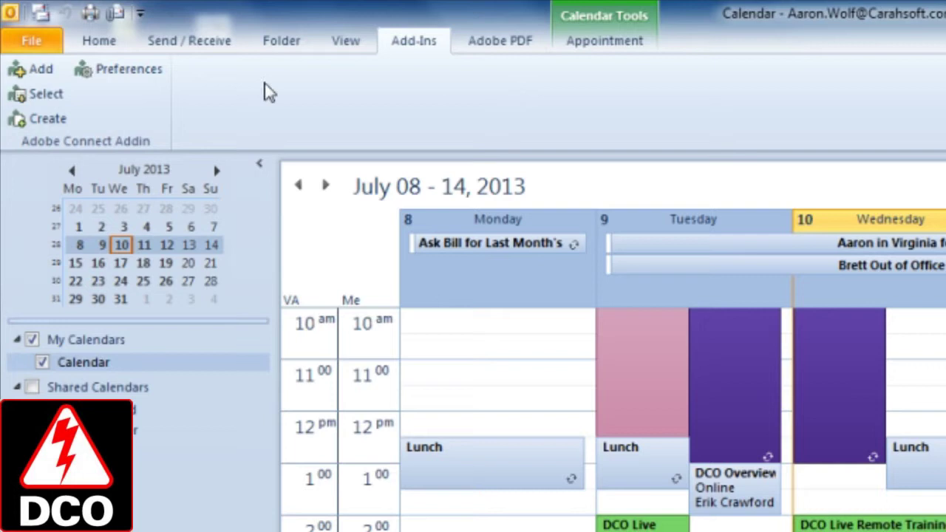
{"action": "left_click", "coordinate": [155, 70]}
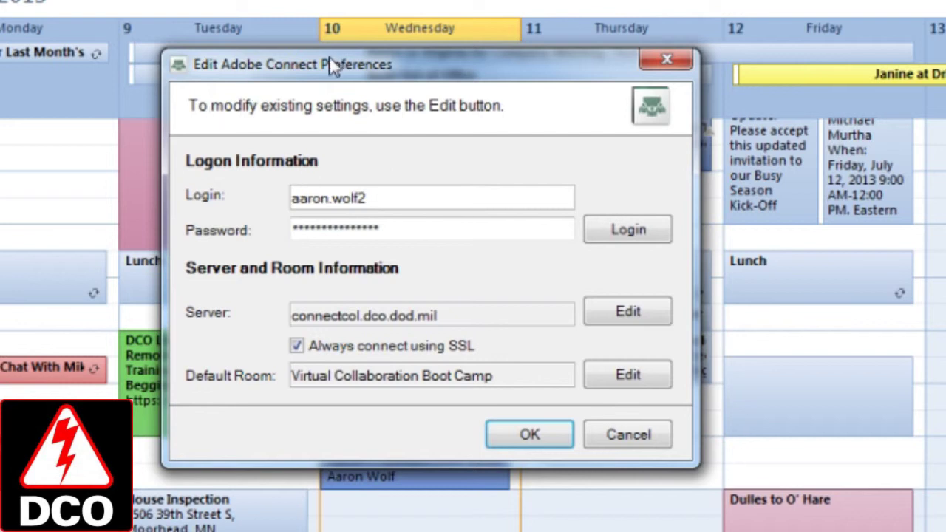
{"action": "left_click_drag", "start_coordinate": [333, 65], "coordinate": [326, 79]}
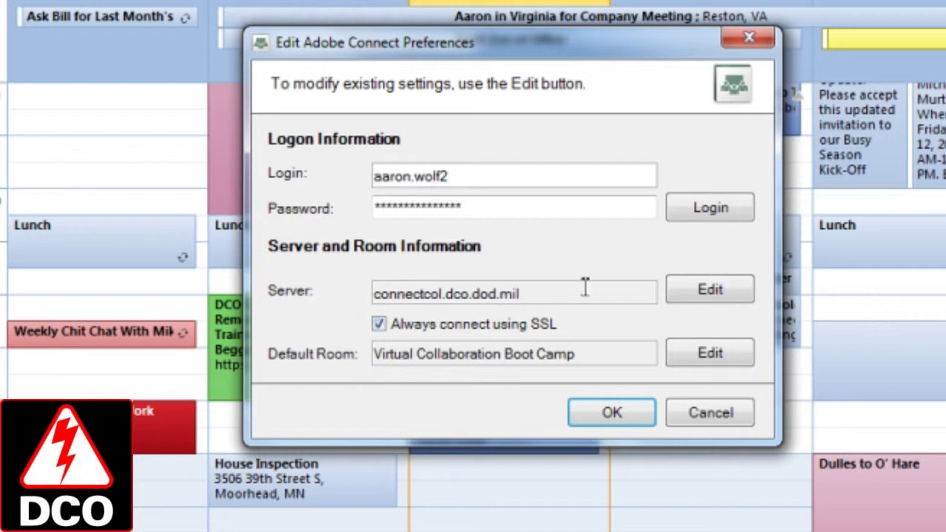
Try connect.dco.dod.mil in Change Server, then keep connectcol.dco.dod.mil as the server
{"action": "left_click", "coordinate": [708, 289]}
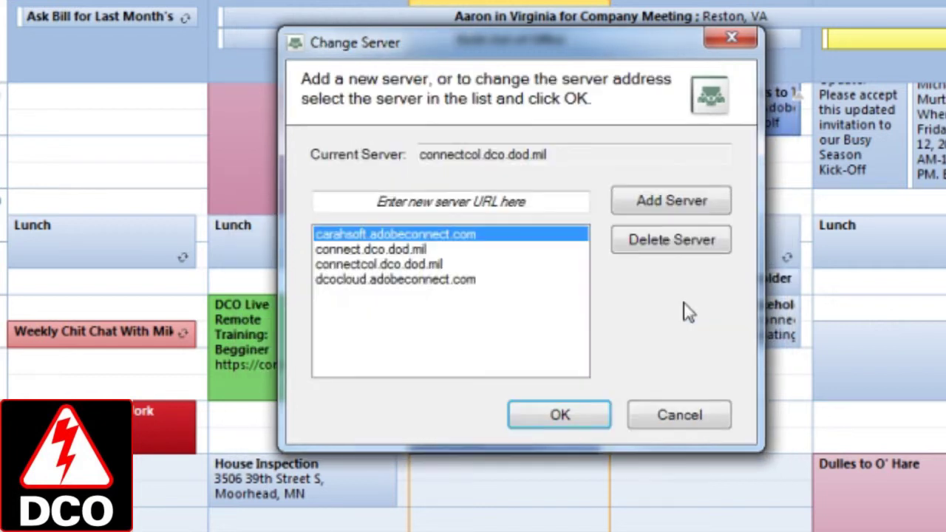
{"action": "left_click", "coordinate": [432, 204]}
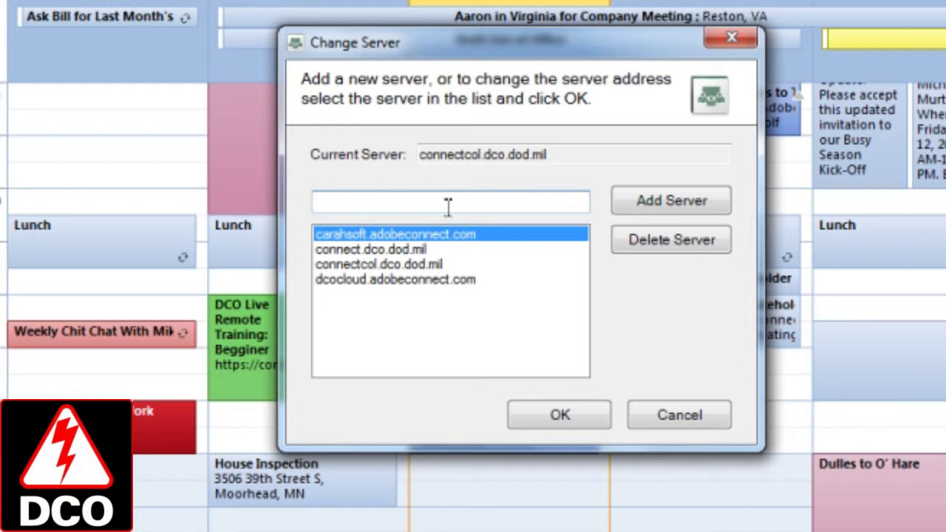
{"action": "left_click", "coordinate": [427, 251]}
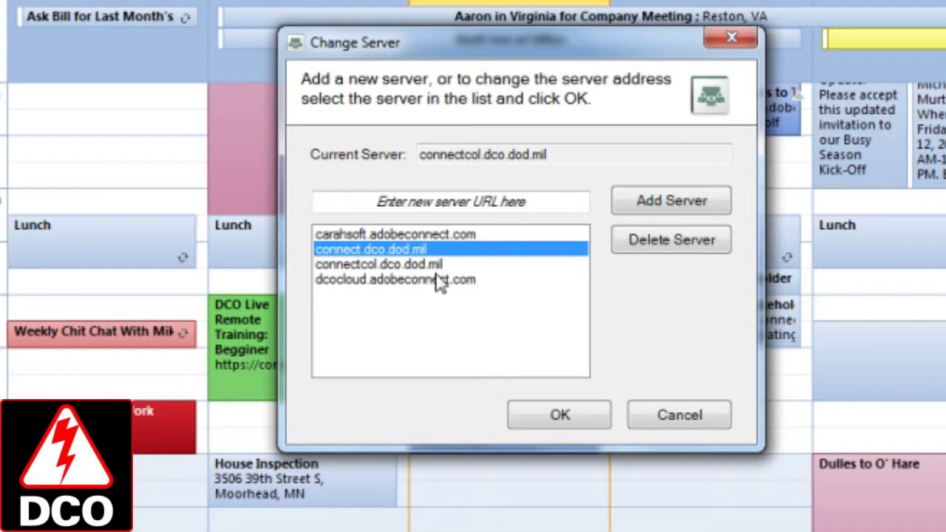
{"action": "left_click", "coordinate": [435, 201]}
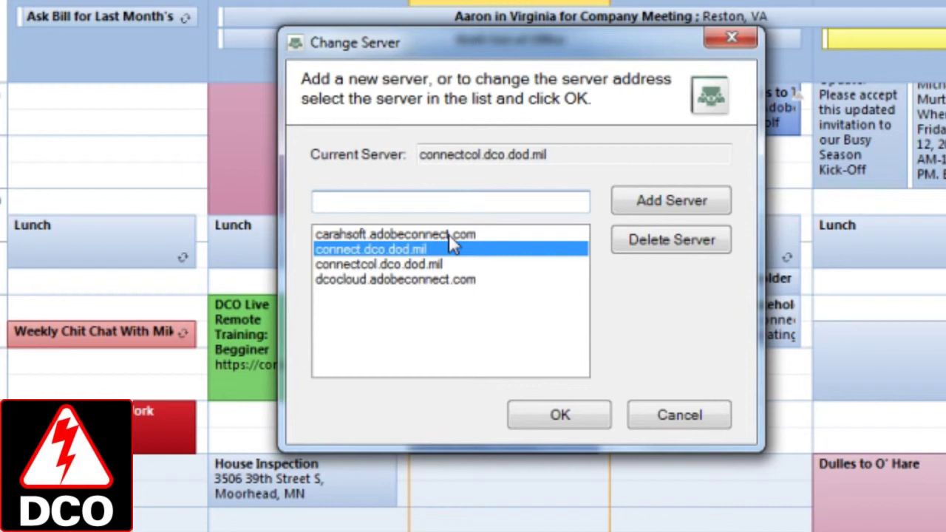
{"action": "left_click", "coordinate": [443, 264]}
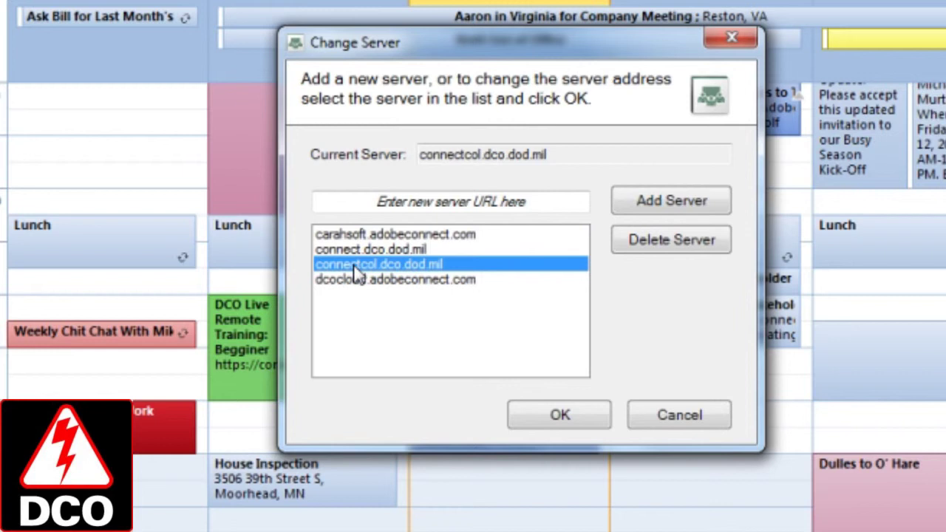
{"action": "left_click", "coordinate": [564, 416]}
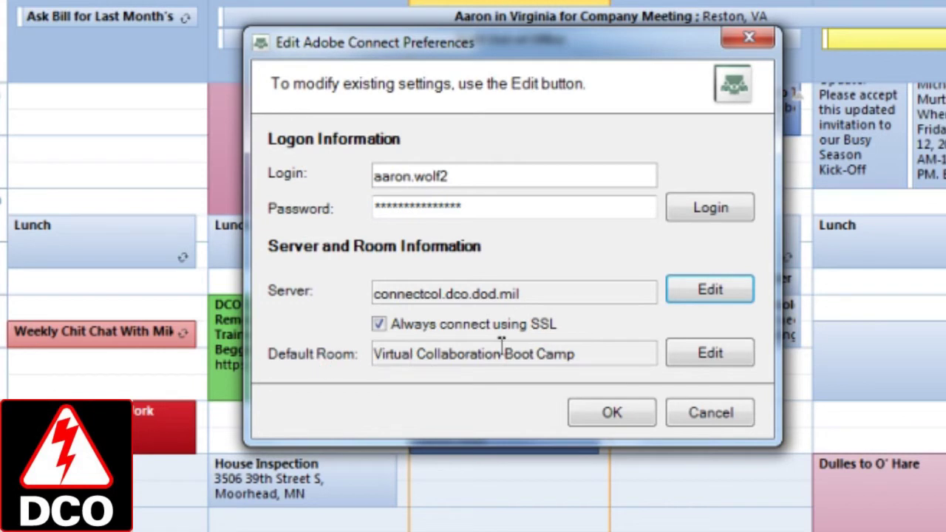
Select the Virtual Collaboration Boot Camp room in the rooms list and view its invitation text
{"action": "left_click", "coordinate": [710, 354]}
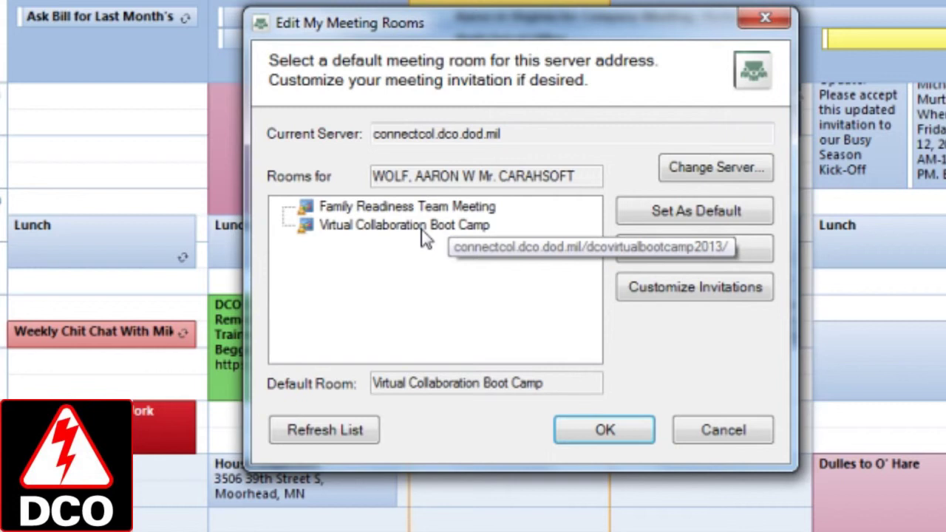
{"action": "left_click", "coordinate": [425, 238]}
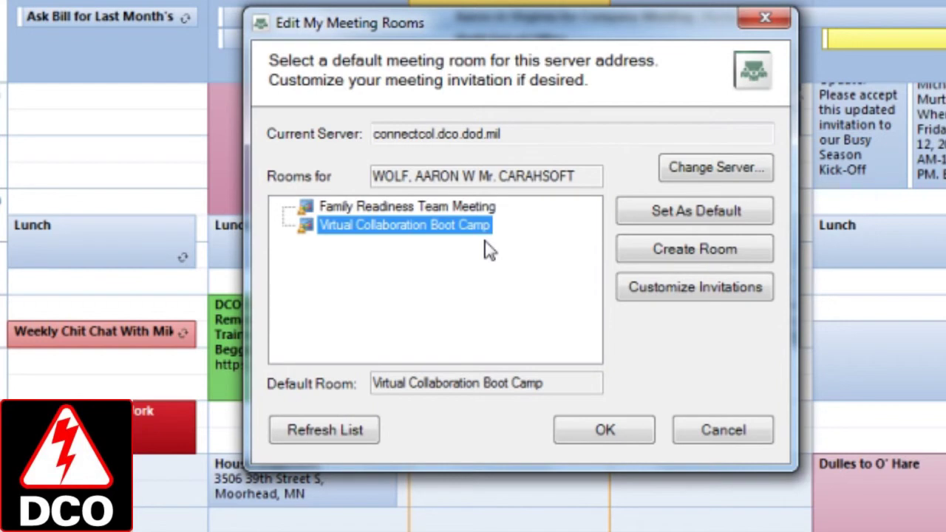
{"action": "left_click", "coordinate": [698, 294]}
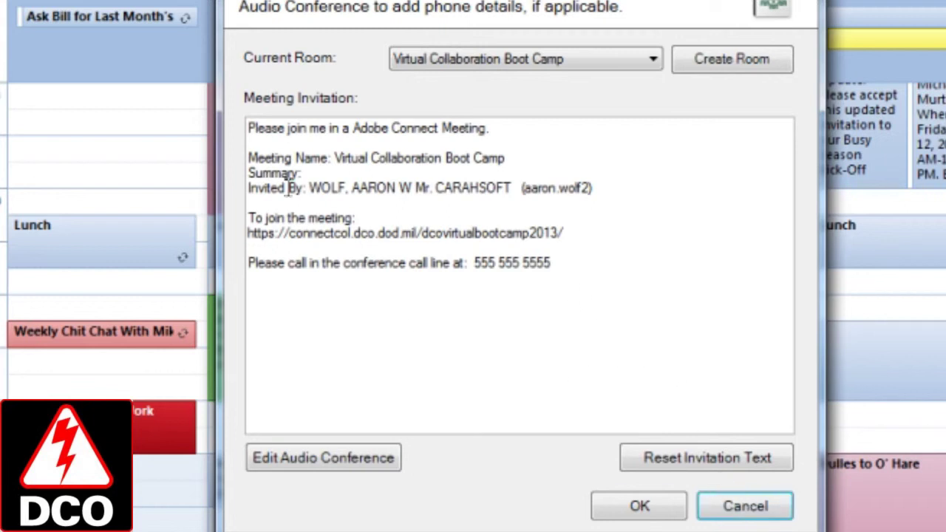
Preview the Family Readiness Team Meeting invitation and cancel without changes
{"action": "left_click", "coordinate": [744, 510]}
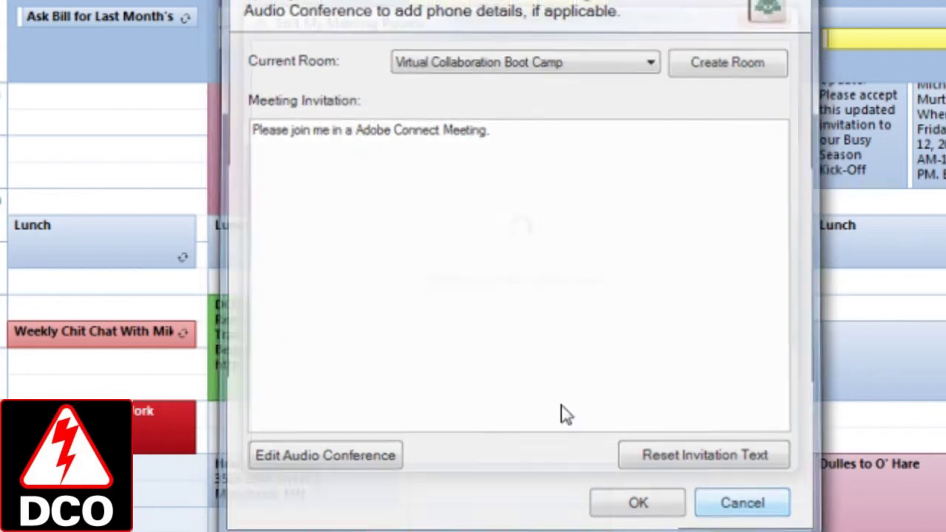
{"action": "left_click", "coordinate": [382, 208]}
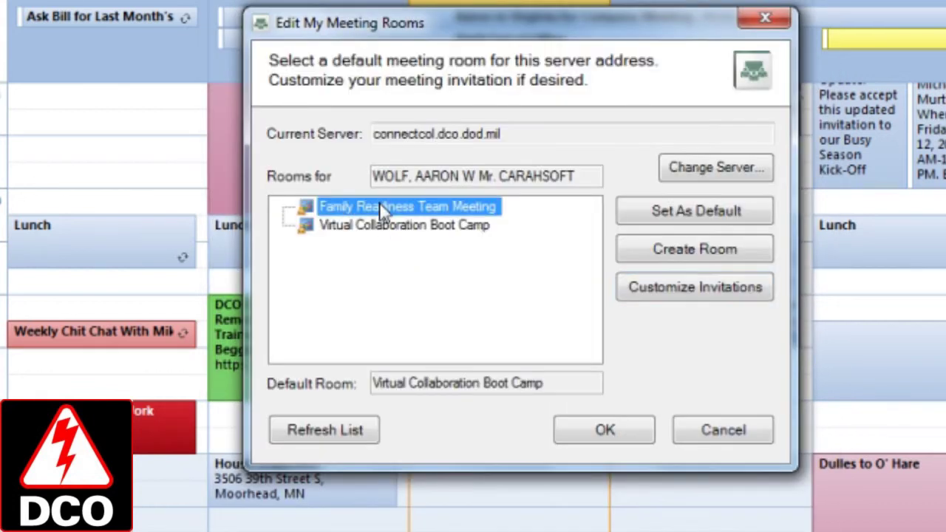
{"action": "left_click", "coordinate": [722, 259]}
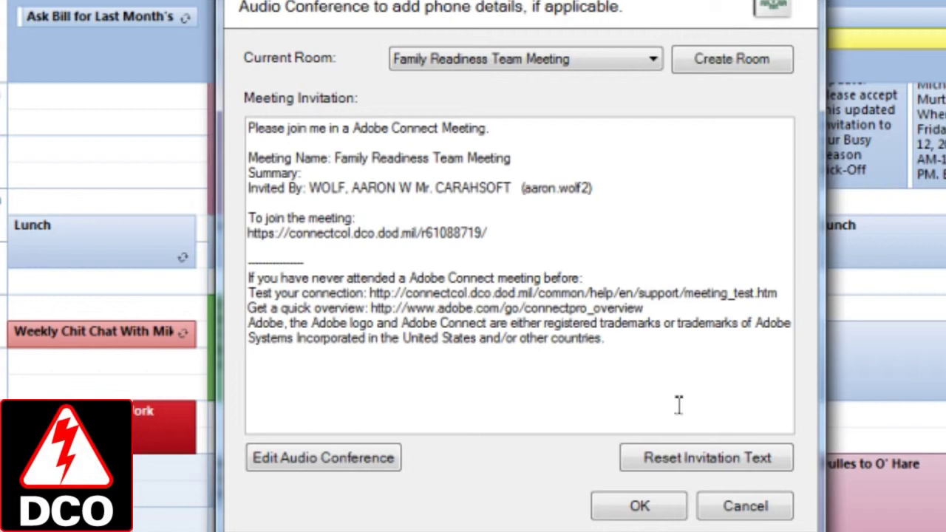
{"action": "left_click", "coordinate": [730, 507]}
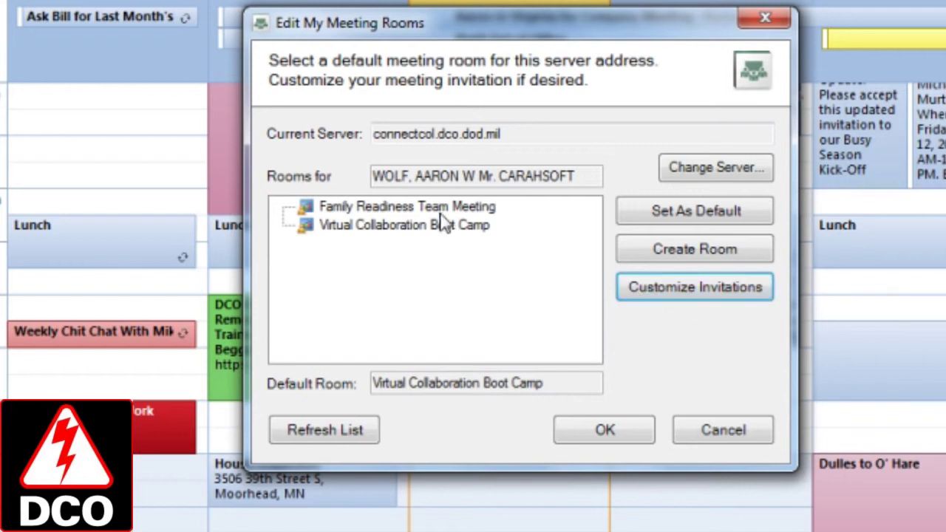
{"action": "mouse_move", "coordinate": [441, 224]}
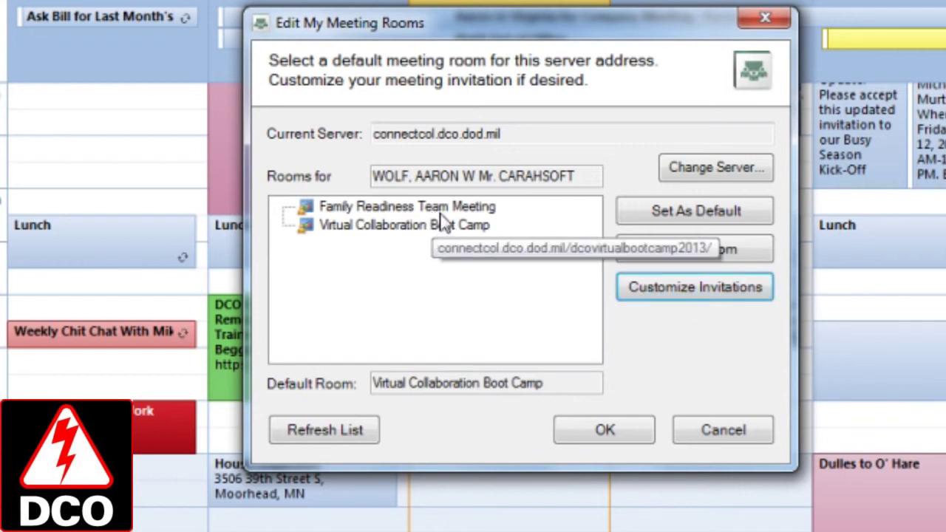
Create room 'Test Meeting Room 2013A' with custom URL testmtg2013A and no audio conference
{"action": "left_click", "coordinate": [717, 248]}
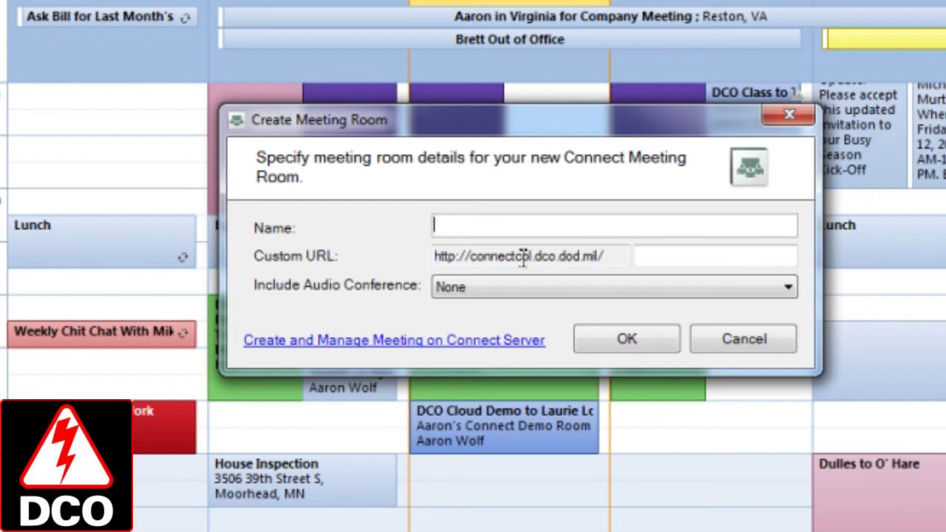
{"action": "type", "text": "Test Meeting"}
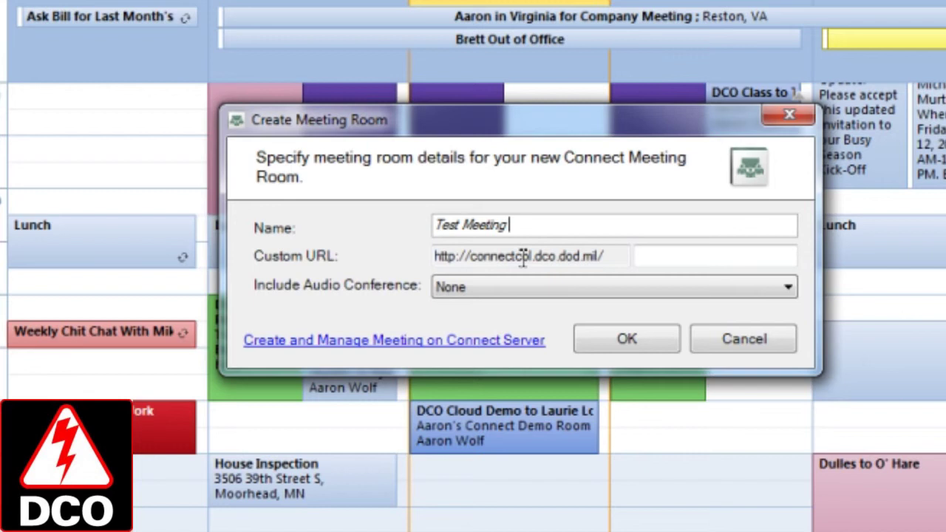
{"action": "type", "text": " Room 2013 A"}
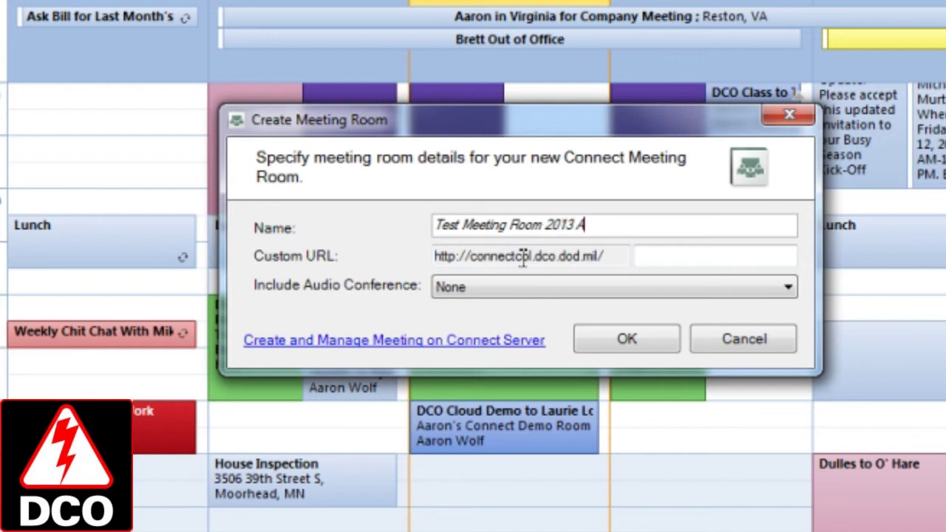
{"action": "key", "text": "BackSpace"}
{"action": "key", "text": "BackSpace"}
{"action": "type", "text": "A"}
{"action": "key", "text": "Tab"}
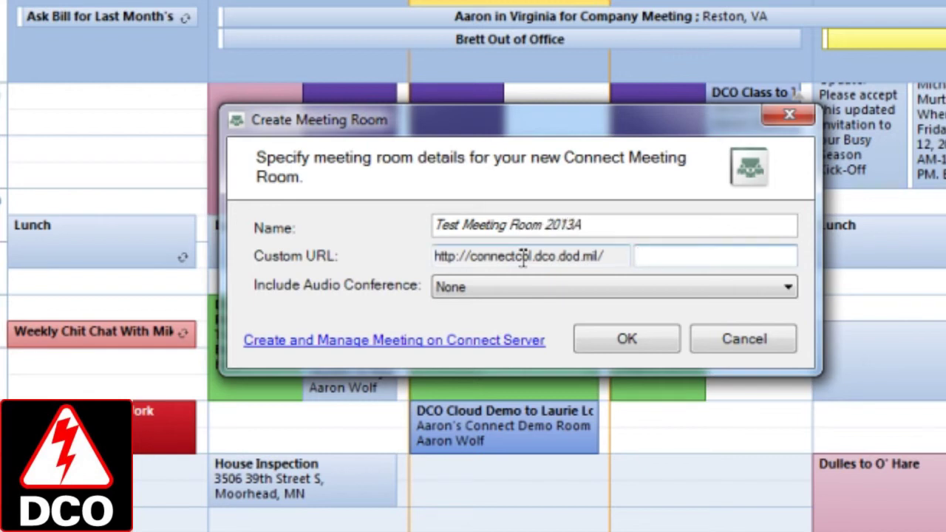
{"action": "type", "text": "testmtg2013A"}
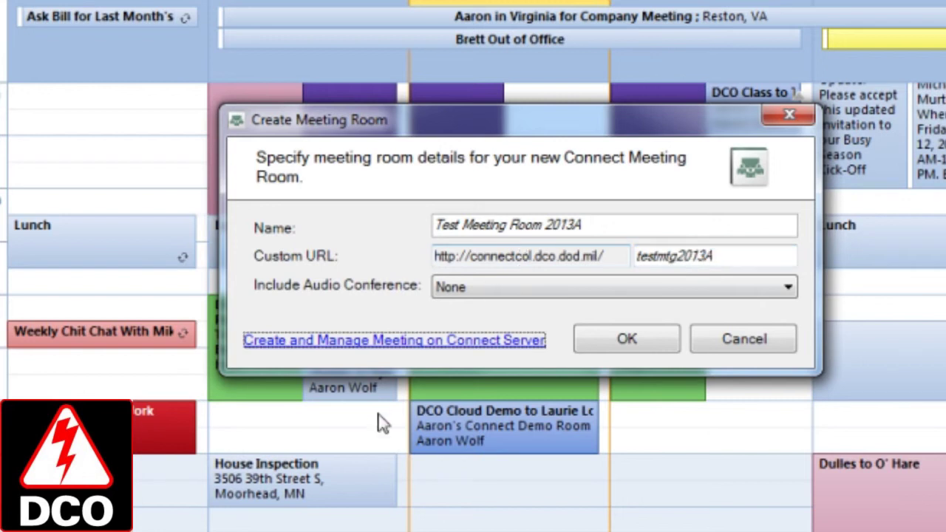
{"action": "left_click", "coordinate": [522, 288]}
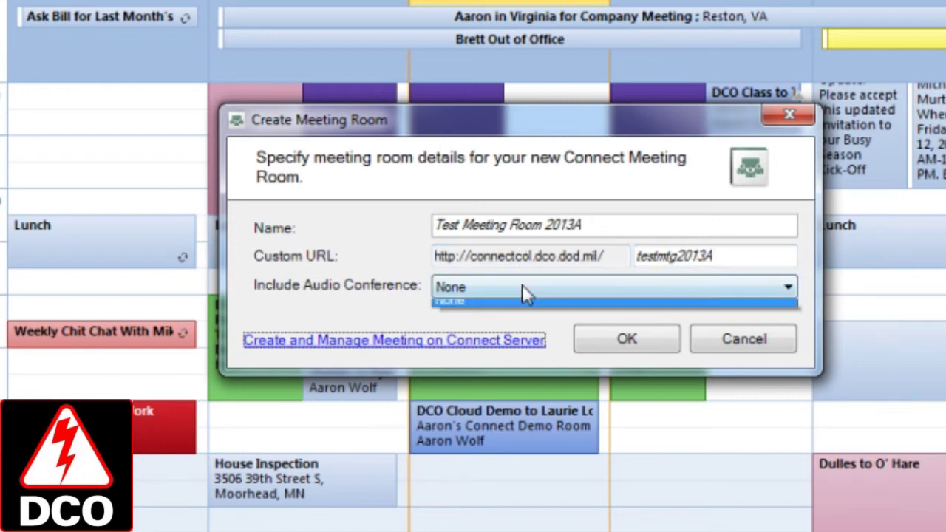
{"action": "left_click", "coordinate": [521, 288]}
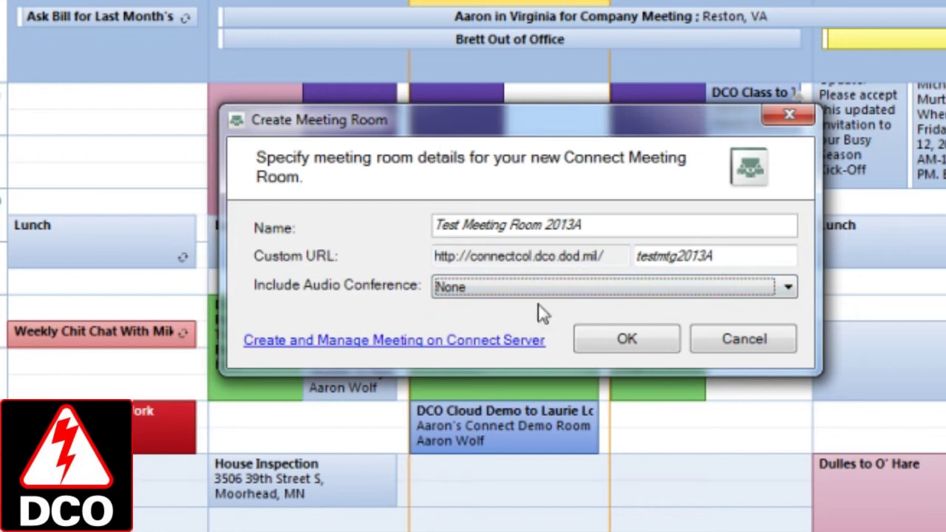
{"action": "left_click", "coordinate": [632, 342]}
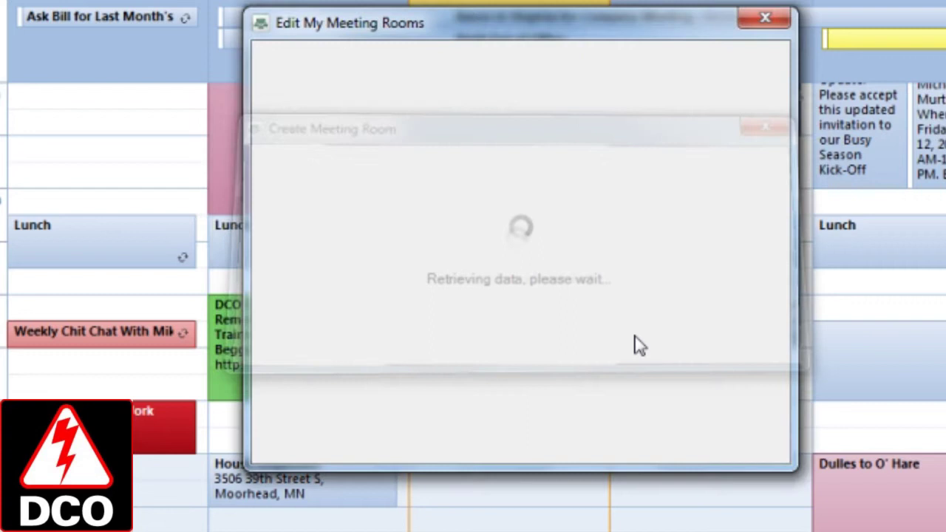
Set Virtual Collaboration Boot Camp as the default room and close the rooms list
{"action": "left_click", "coordinate": [343, 236]}
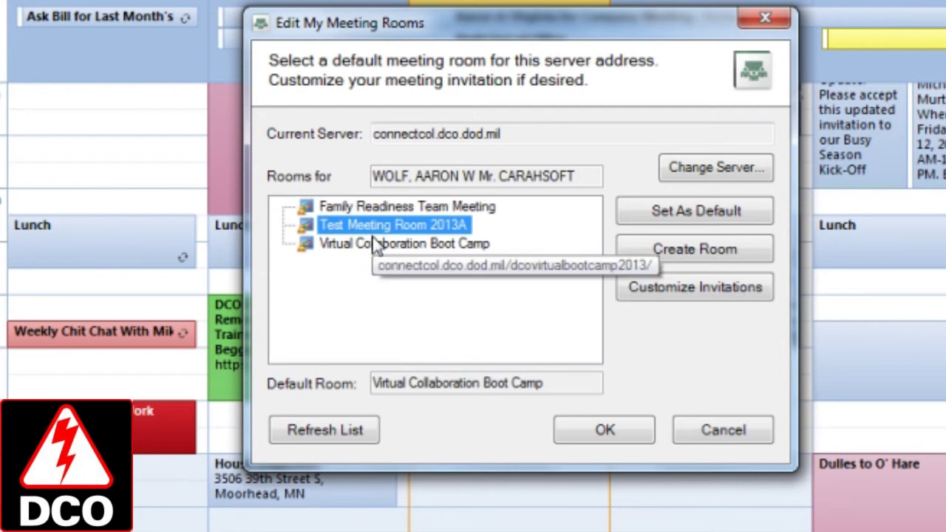
{"action": "left_click", "coordinate": [369, 249]}
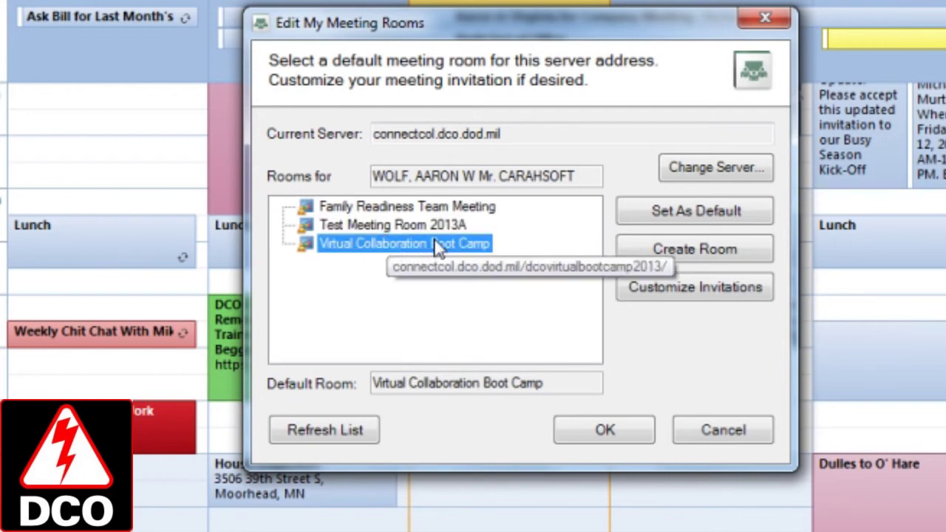
{"action": "left_click", "coordinate": [659, 220]}
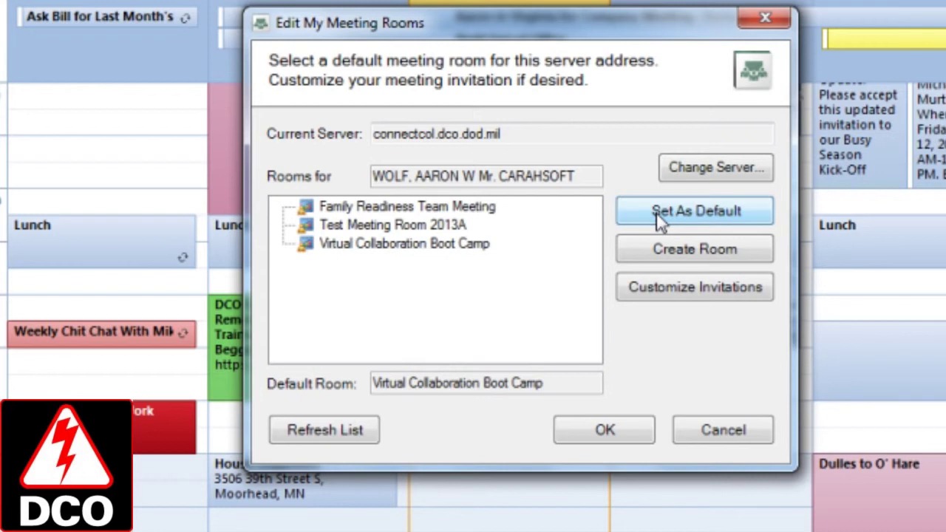
{"action": "left_click", "coordinate": [602, 430]}
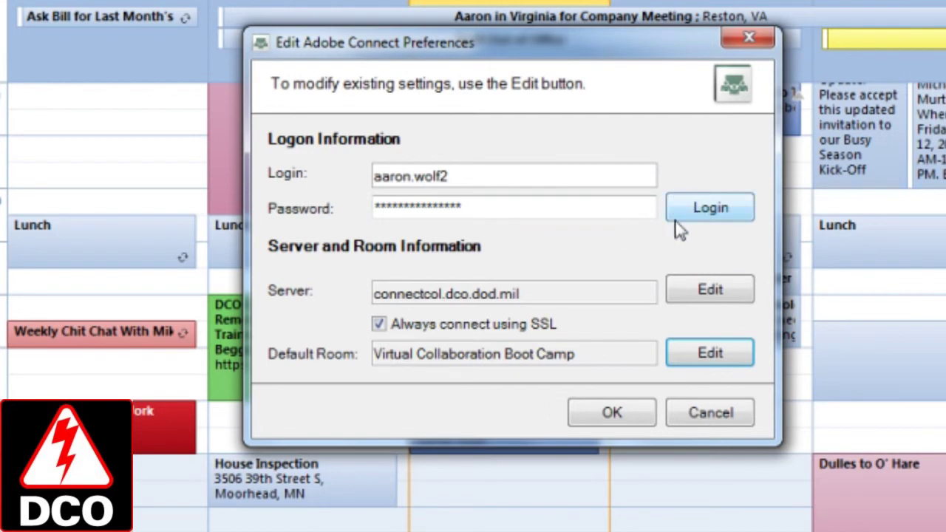
Log in to connectcol.dco.dod.mil with the saved Adobe Connect credentials
{"action": "left_click", "coordinate": [699, 201]}
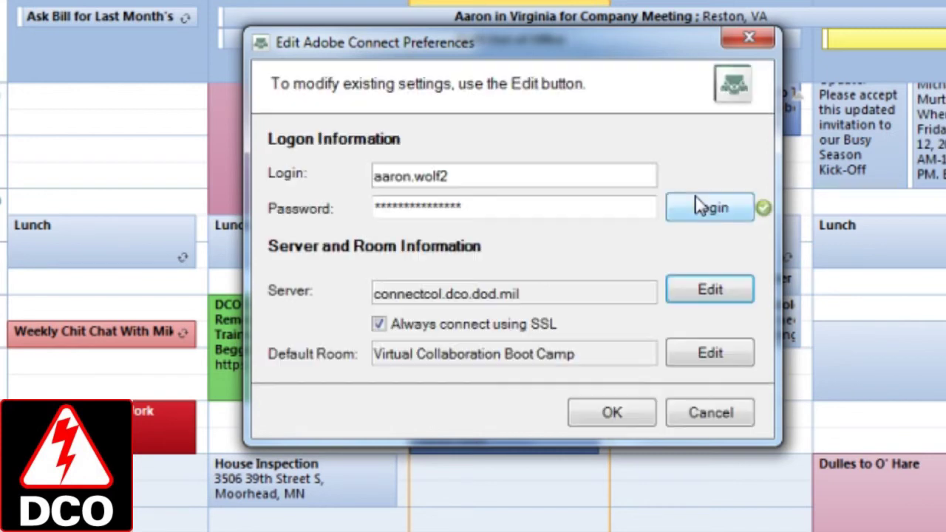
Close the preferences and open the Friday 7/12/2013 2:30–4:00 PM BDE CDR Conference Call appointment
{"action": "left_click", "coordinate": [610, 415]}
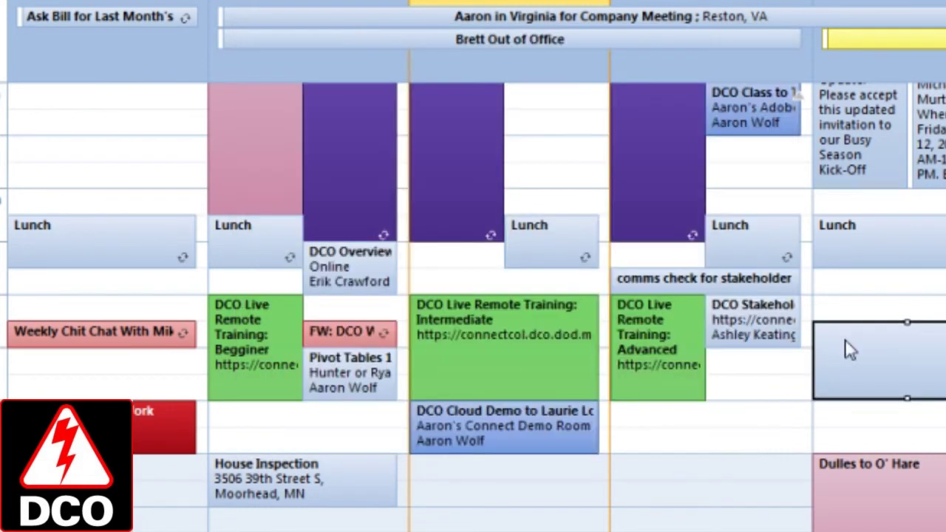
{"action": "scroll", "coordinate": [823, 346], "scroll_direction": "down", "scroll_amount": 1}
{"action": "left_click", "coordinate": [770, 339]}
{"action": "left_click", "coordinate": [874, 292]}
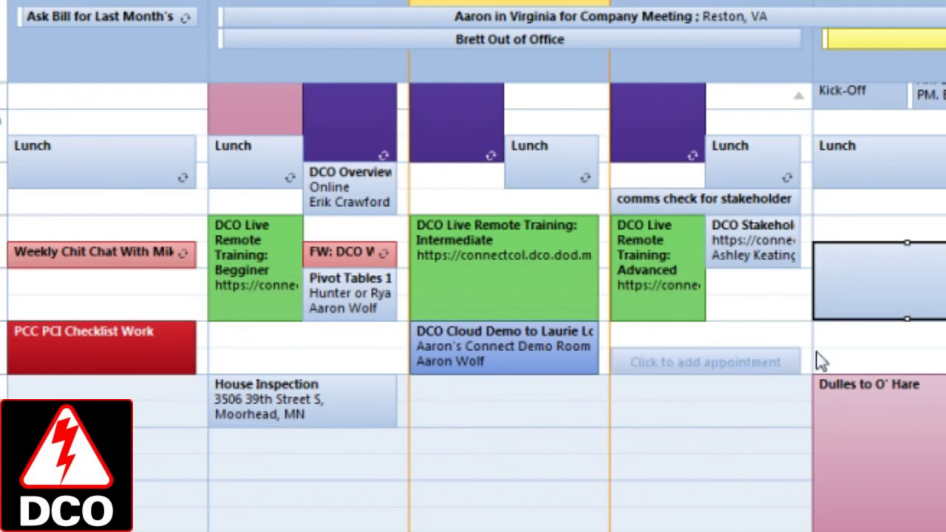
{"action": "left_click", "coordinate": [768, 366]}
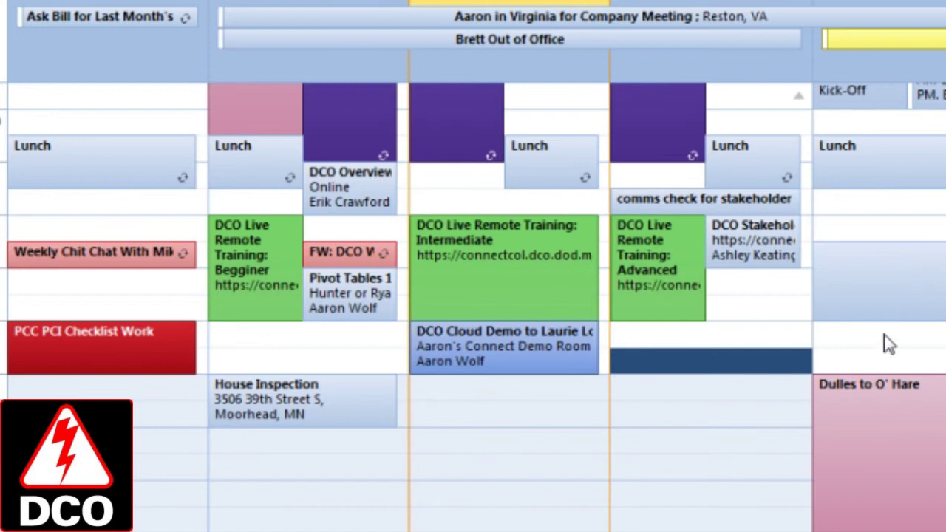
{"action": "double_click", "coordinate": [887, 291]}
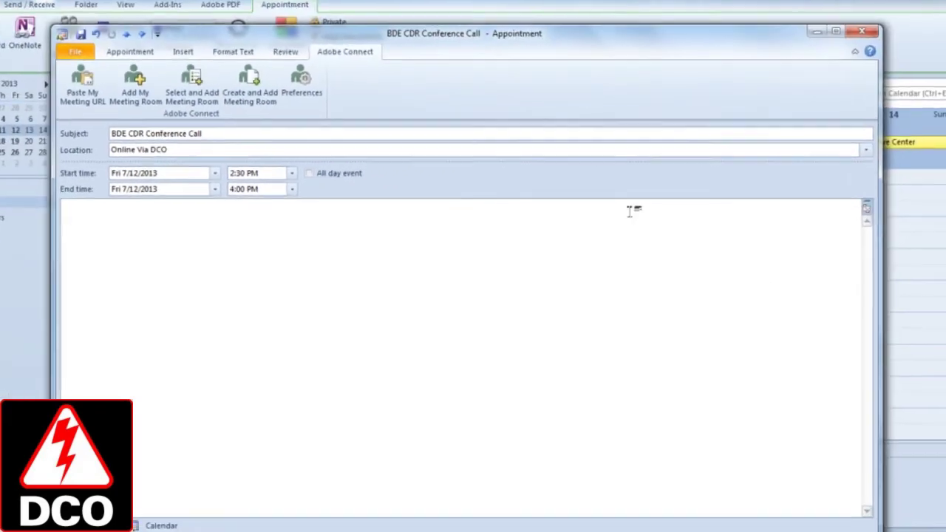
{"action": "left_click_drag", "start_coordinate": [584, 37], "coordinate": [581, 25]}
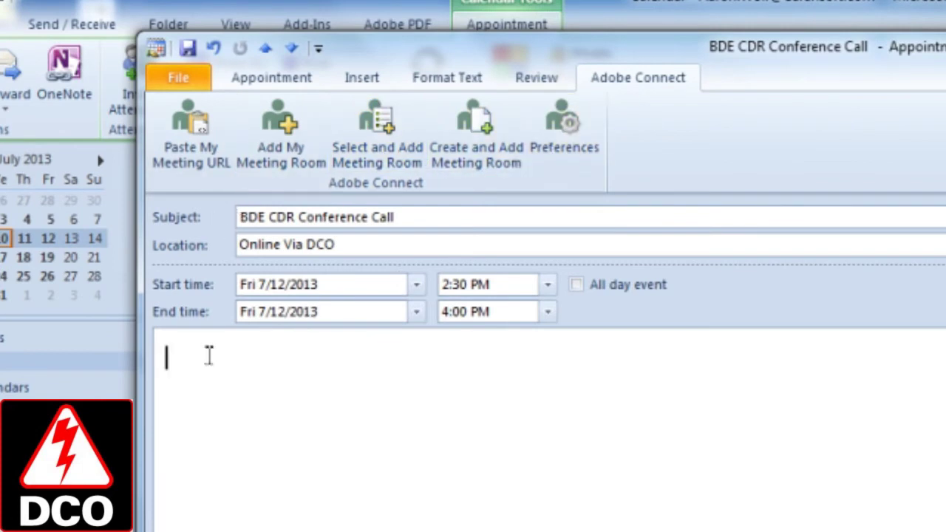
{"action": "left_click", "coordinate": [198, 144]}
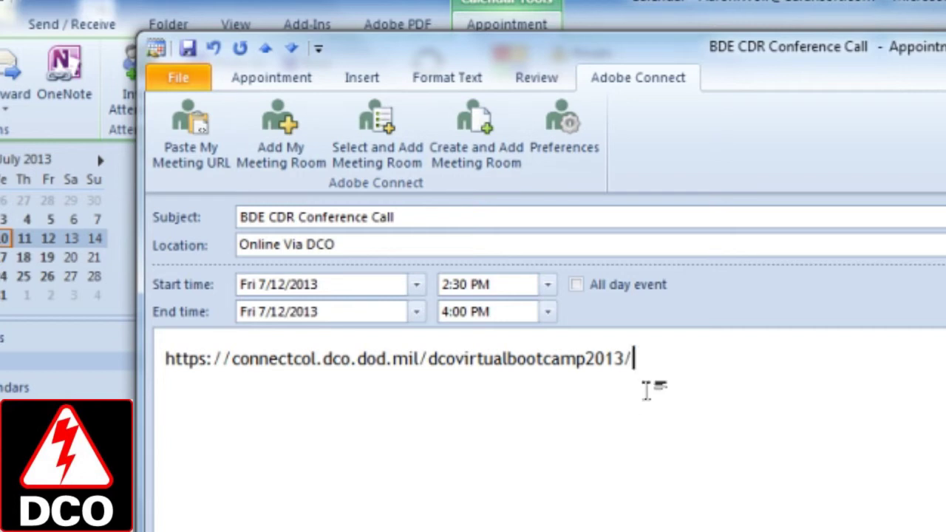
{"action": "left_click_drag", "start_coordinate": [646, 389], "coordinate": [152, 363]}
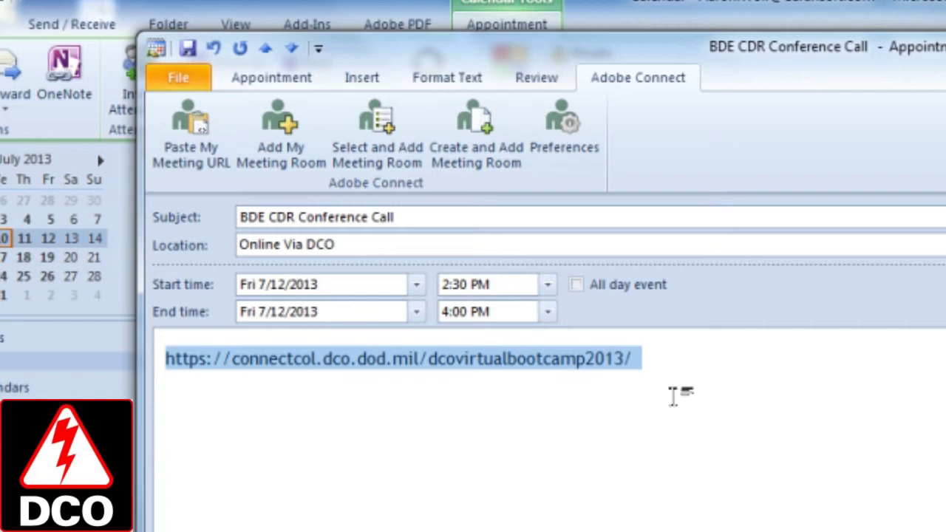
{"action": "key", "text": "Delete"}
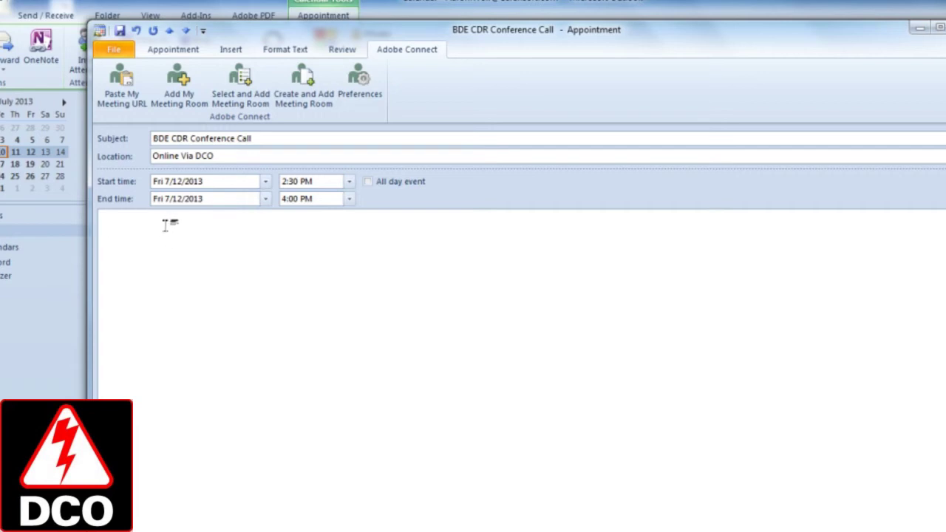
Set the location to Virtual Collaboration Boot Camp, then delete the inserted invitation text from the body
{"action": "left_click", "coordinate": [175, 101]}
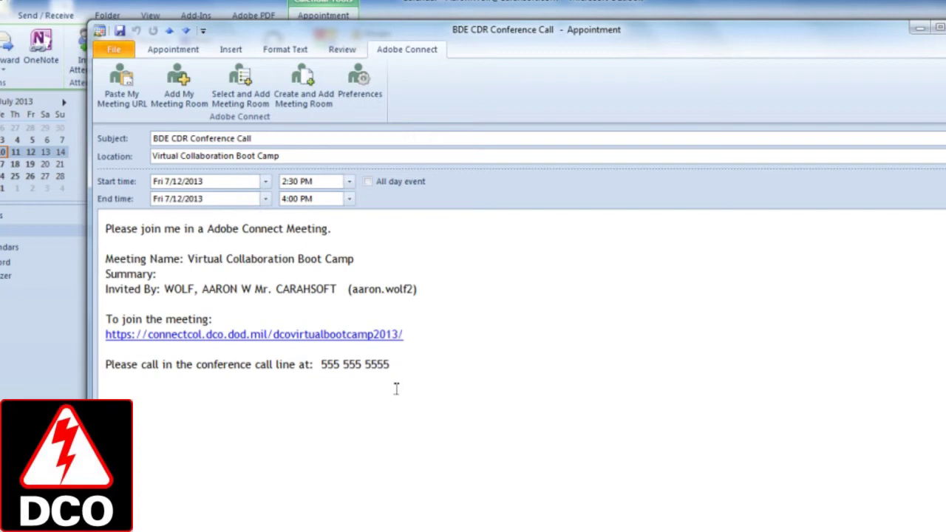
{"action": "left_click_drag", "start_coordinate": [406, 373], "coordinate": [46, 213]}
{"action": "key", "text": "Delete"}
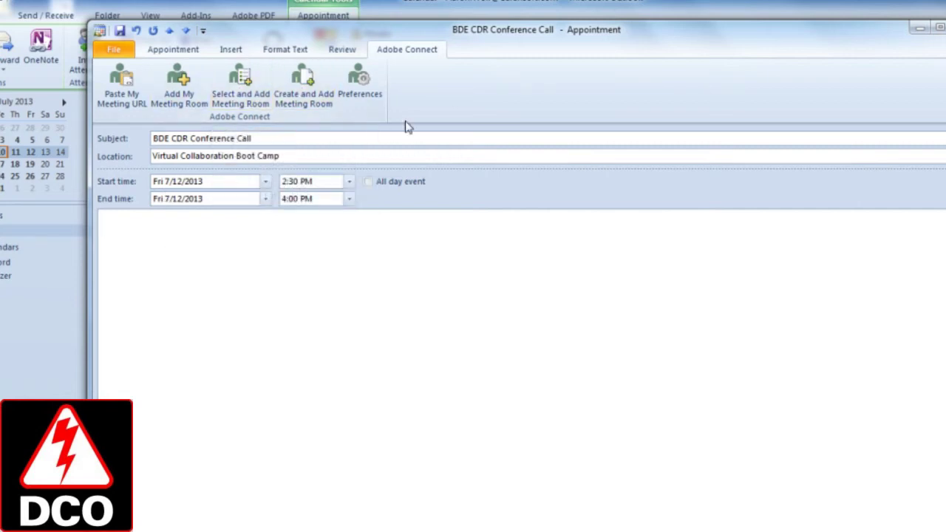
Add Test Meeting Room 2013A's invitation, then Virtual Collaboration Boot Camp's, to the body
{"action": "left_click", "coordinate": [238, 100]}
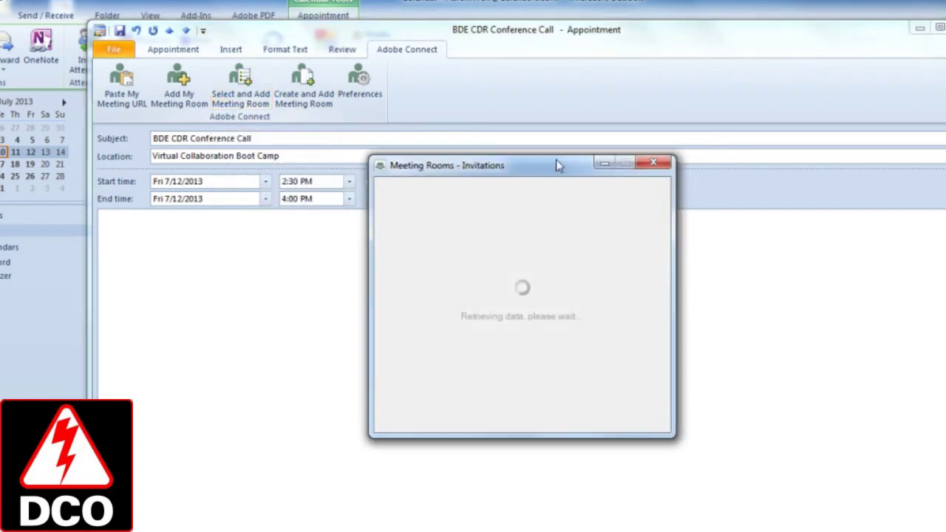
{"action": "left_click_drag", "start_coordinate": [555, 169], "coordinate": [720, 140]}
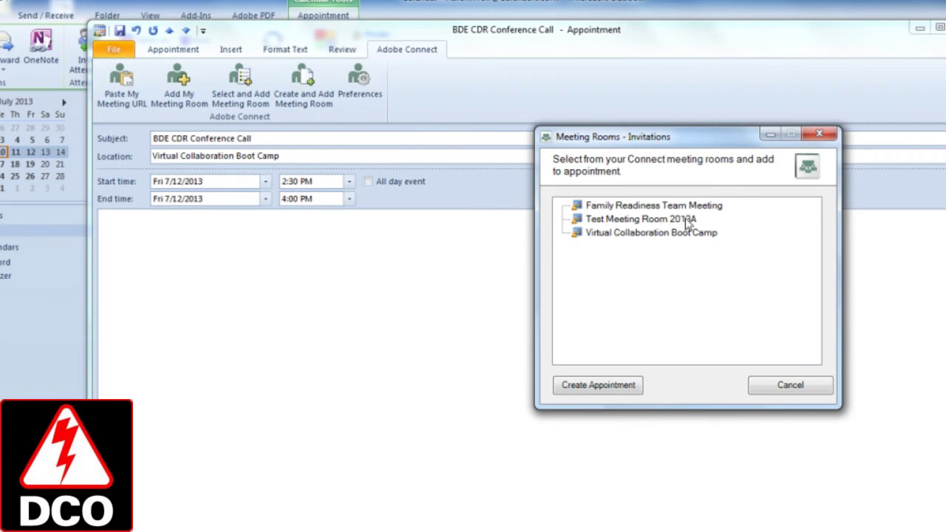
{"action": "left_click", "coordinate": [627, 220]}
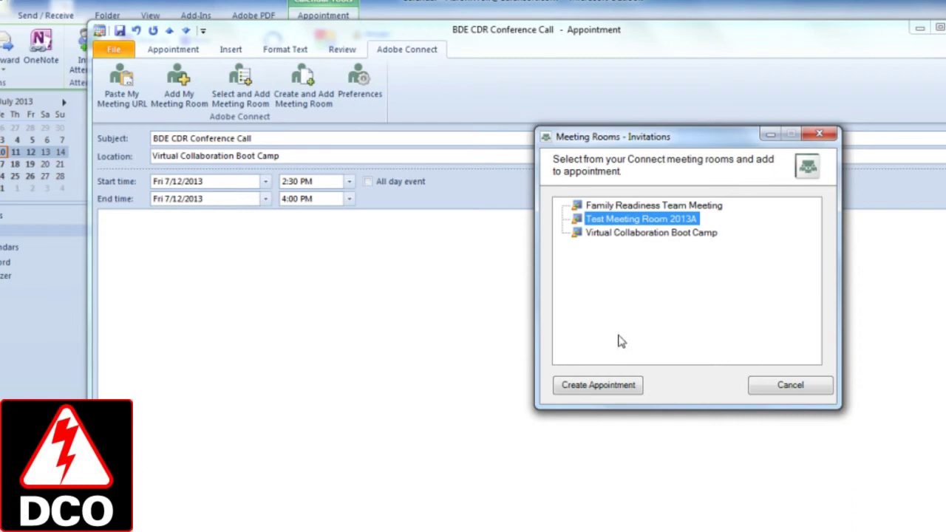
{"action": "left_click", "coordinate": [598, 390]}
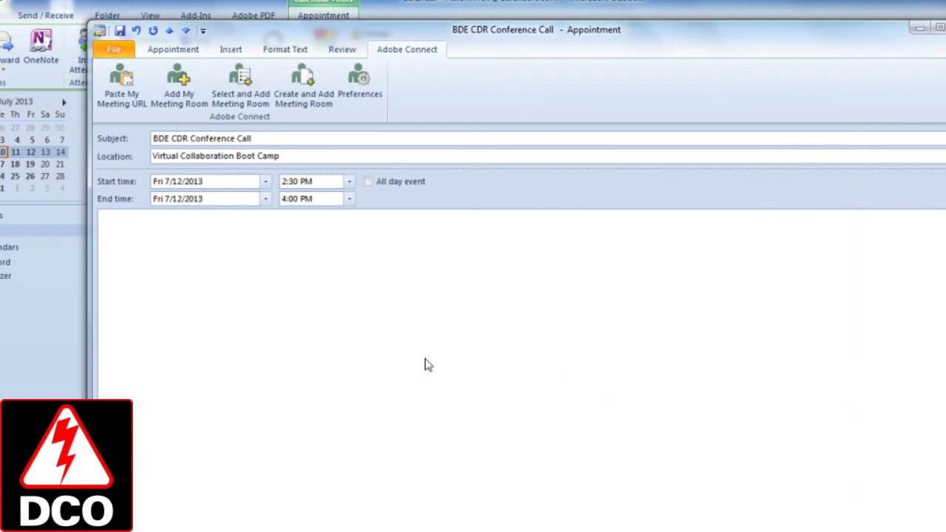
{"action": "left_click", "coordinate": [189, 95]}
{"action": "left_click", "coordinate": [480, 277]}
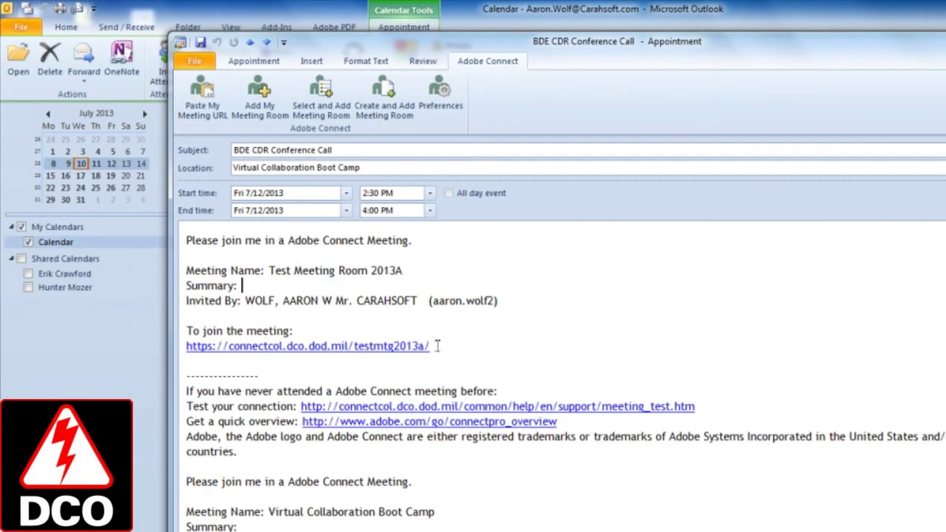
Delete the Virtual Collaboration Boot Camp invitation, then the remaining invitation text, from the body
{"action": "scroll", "coordinate": [436, 403], "scroll_direction": "down", "scroll_amount": 2}
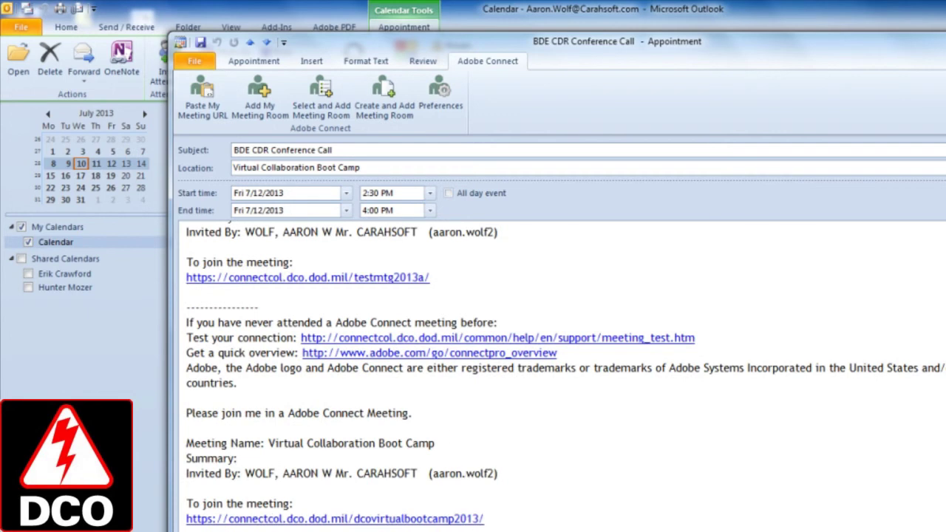
{"action": "left_click_drag", "start_coordinate": [190, 528], "coordinate": [187, 416]}
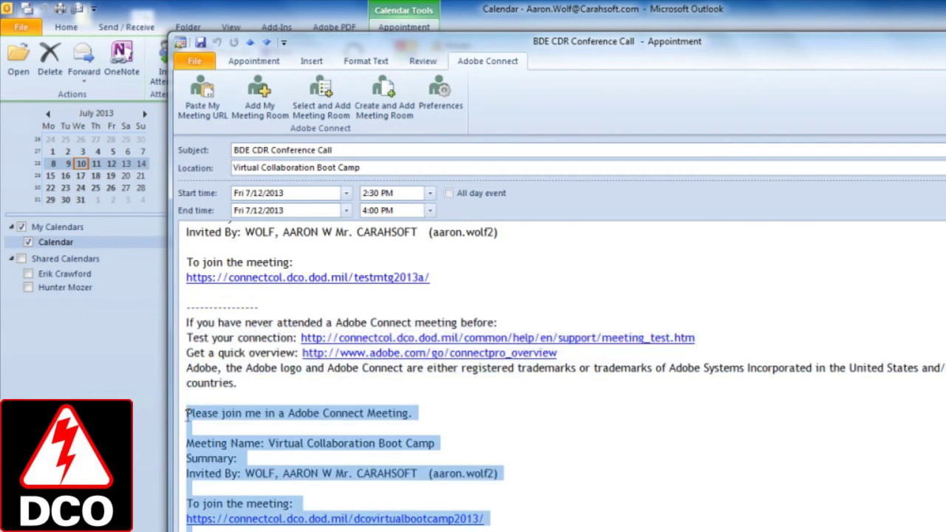
{"action": "key", "text": "Delete"}
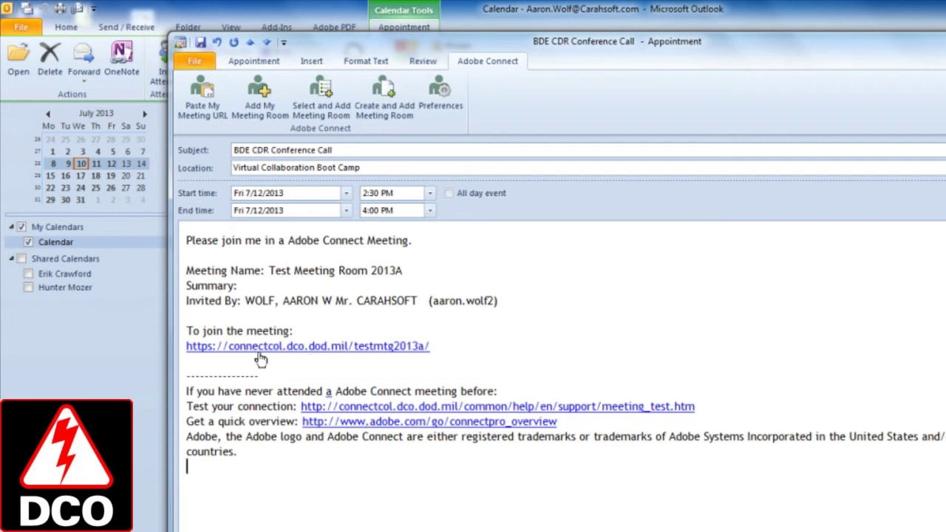
{"action": "left_click_drag", "start_coordinate": [251, 470], "coordinate": [158, 207]}
{"action": "key", "text": "Delete"}
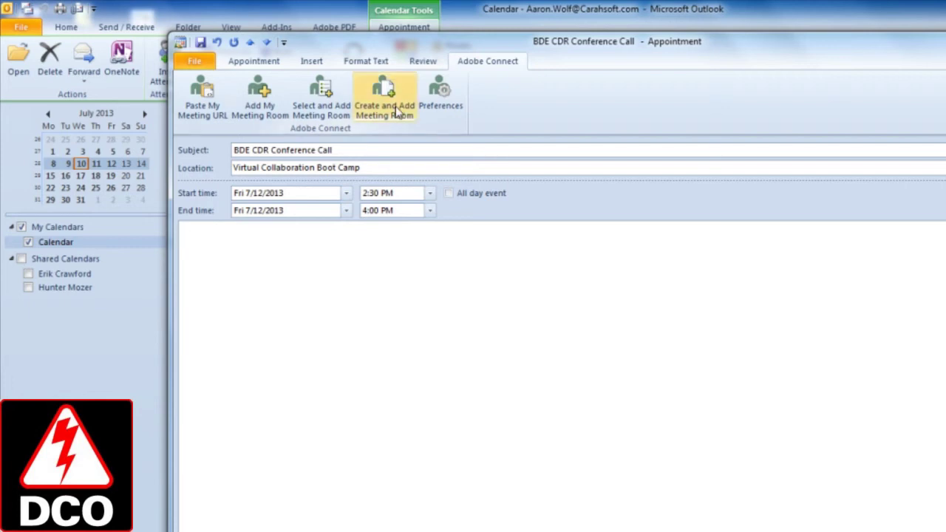
Start a new Connect meeting room, then cancel without creating it
{"action": "left_click", "coordinate": [383, 118]}
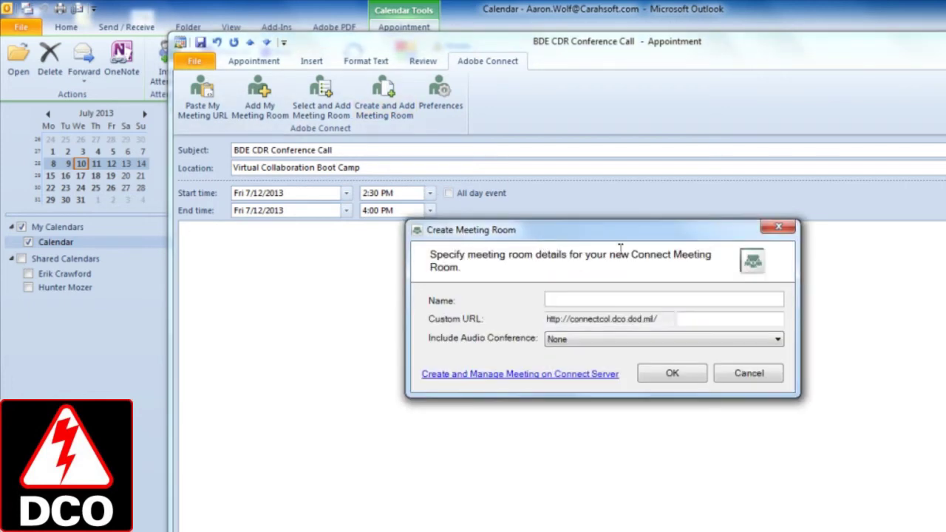
{"action": "left_click_drag", "start_coordinate": [628, 232], "coordinate": [641, 257]}
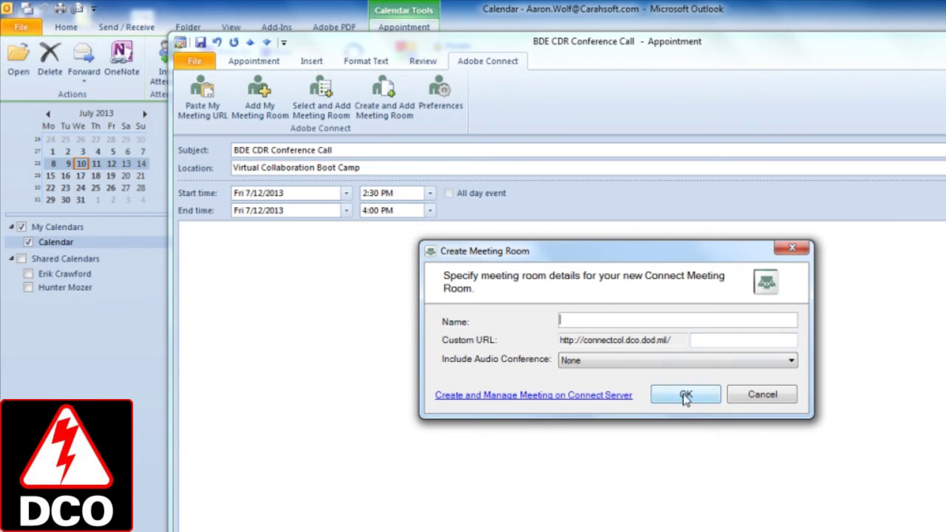
{"action": "left_click", "coordinate": [748, 395]}
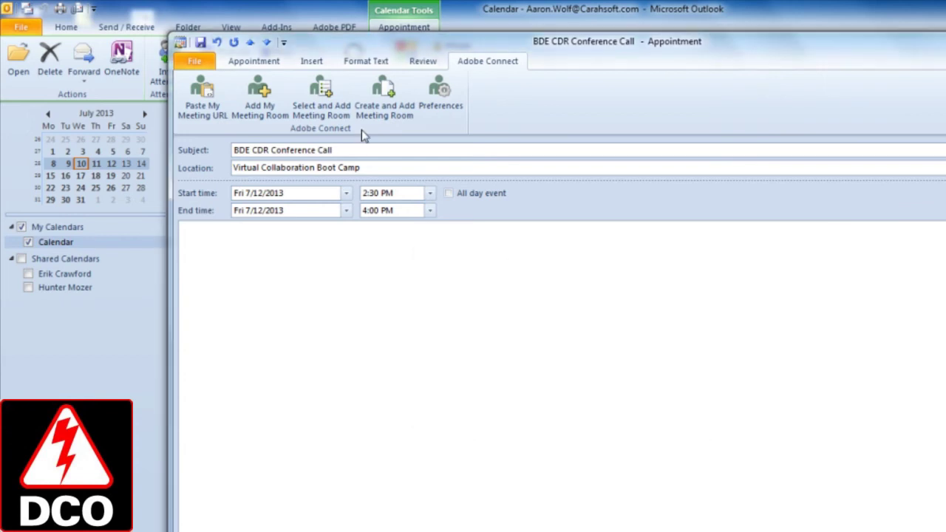
Add the Family Readiness Team Meeting room to the appointment and select its invitation text
{"action": "left_click", "coordinate": [320, 111]}
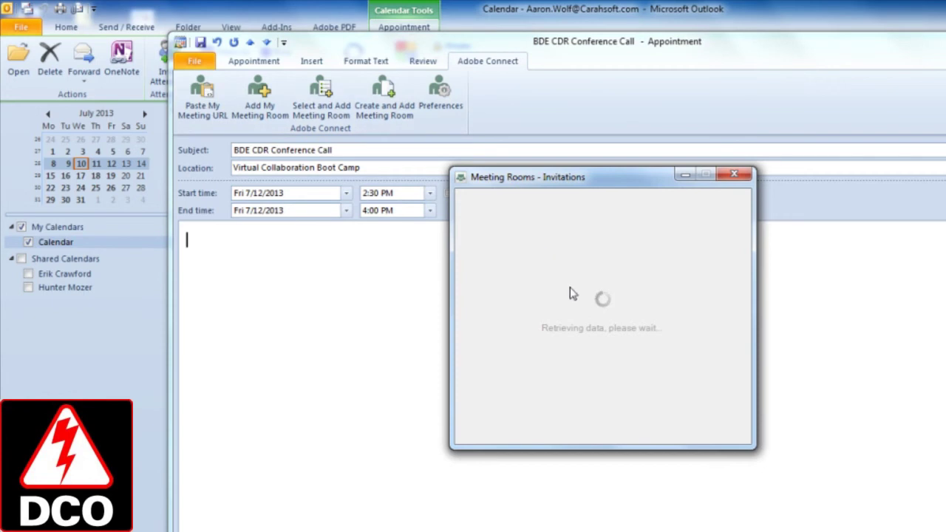
{"action": "left_click", "coordinate": [526, 262]}
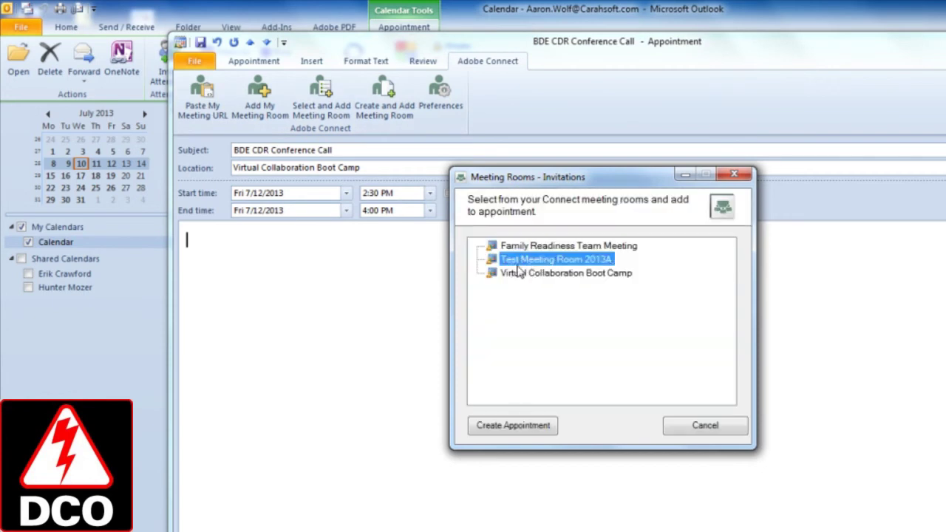
{"action": "left_click", "coordinate": [529, 248]}
{"action": "left_click", "coordinate": [527, 427]}
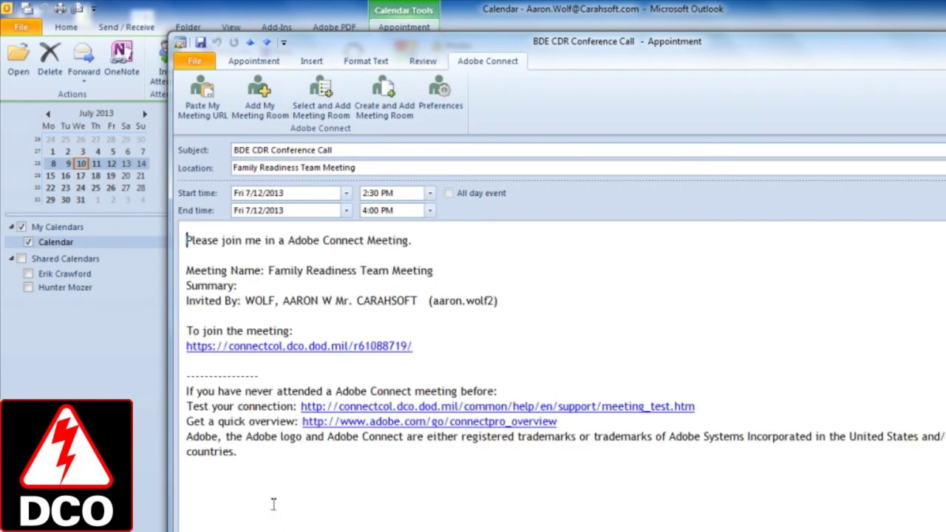
{"action": "left_click_drag", "start_coordinate": [273, 502], "coordinate": [169, 212]}
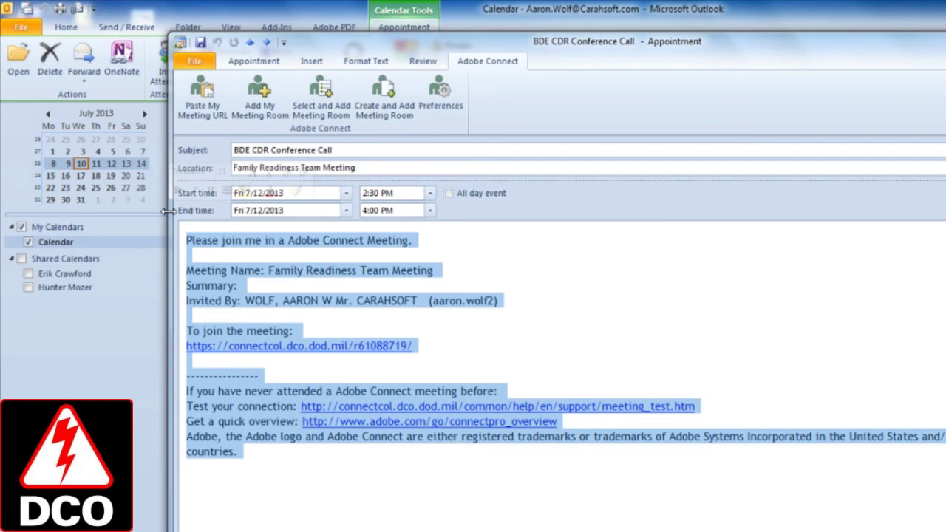
Delete the selected Family Readiness Team Meeting invitation text from the body
{"action": "key", "text": "Delete"}
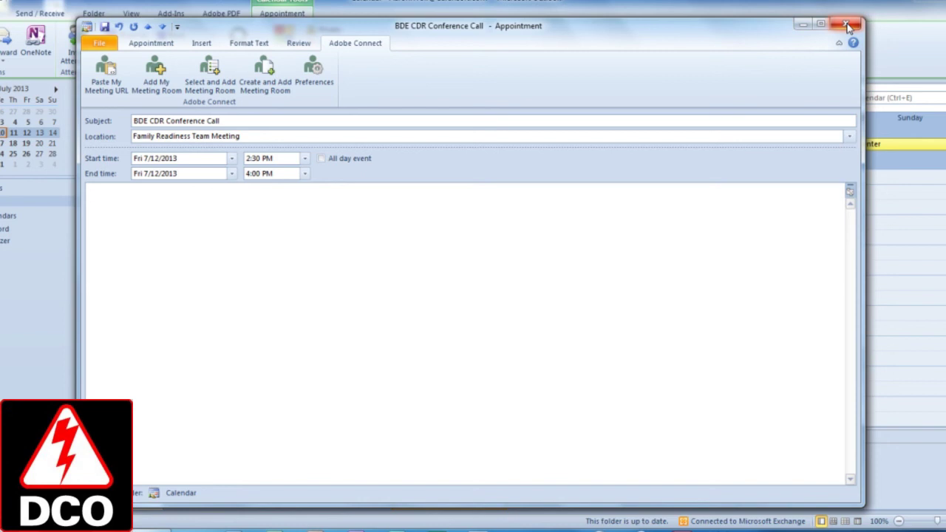
Close the BDE CDR Conference Call appointment without saving, then select the Friday 2:30–4:00 appointment
{"action": "left_click", "coordinate": [847, 27]}
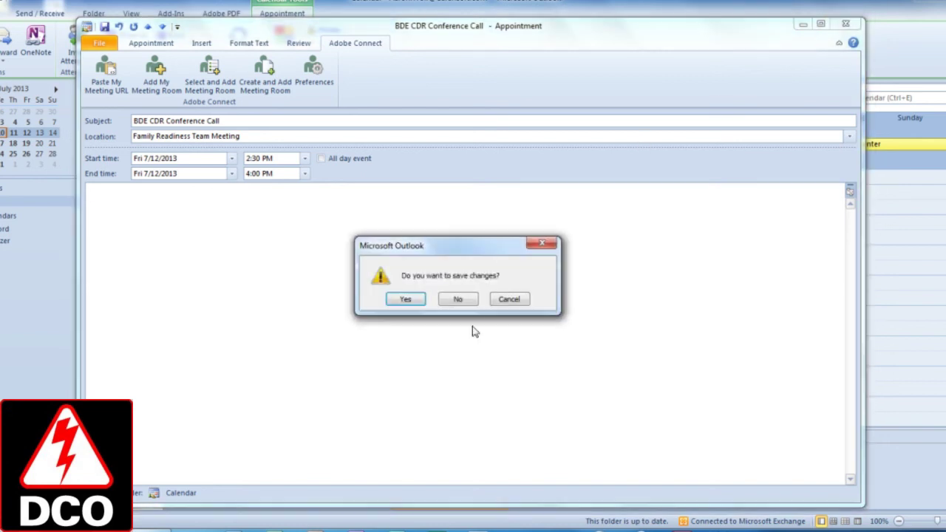
{"action": "left_click", "coordinate": [458, 298]}
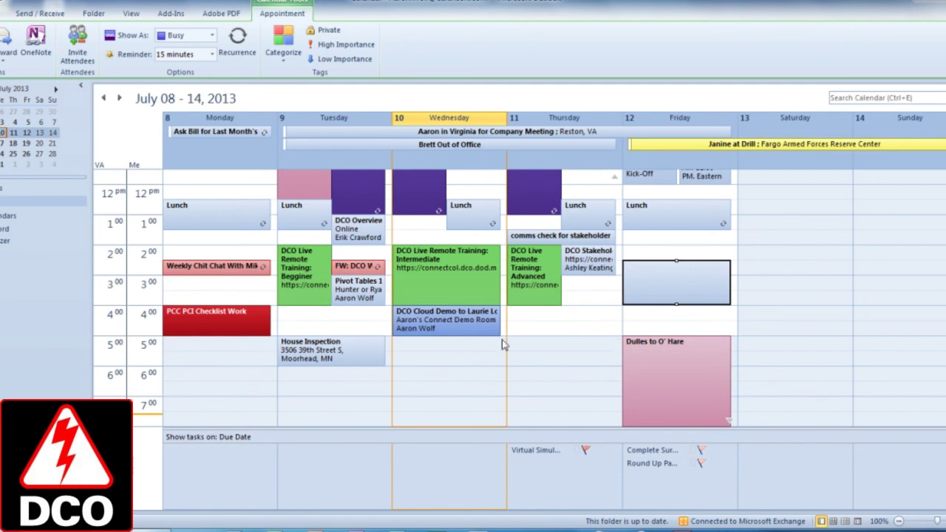
{"action": "left_click", "coordinate": [647, 286]}
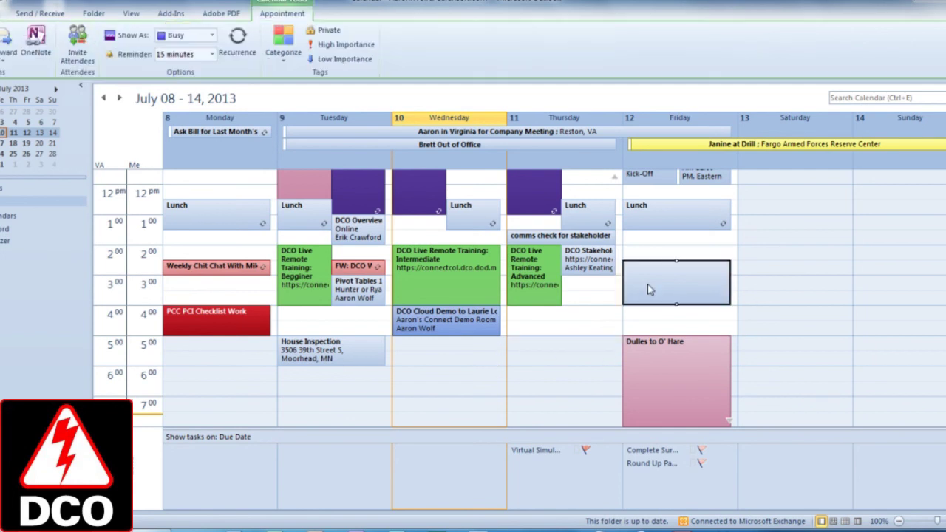